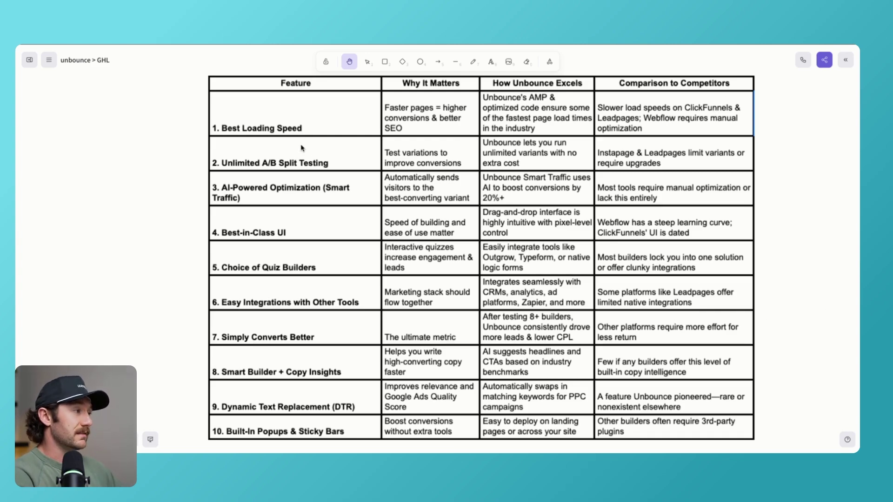
pyautogui.scroll(-1, 312, 148)
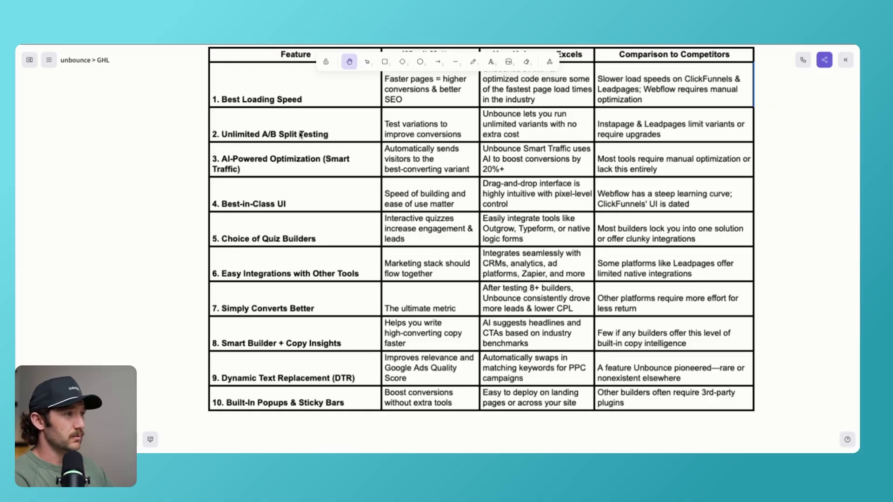
pyautogui.scroll(2, 270, 168)
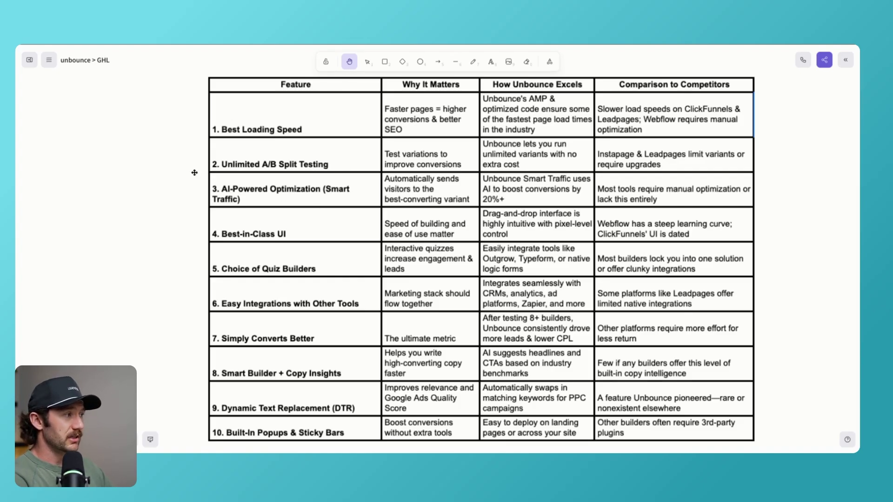
pyautogui.moveTo(195, 172); pyautogui.dragTo(175, 164)
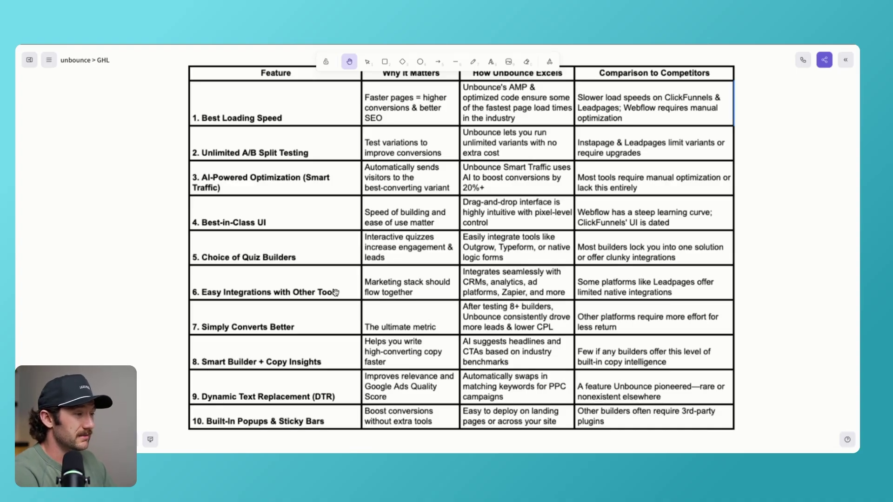
pyautogui.scroll(-1, 253, 298)
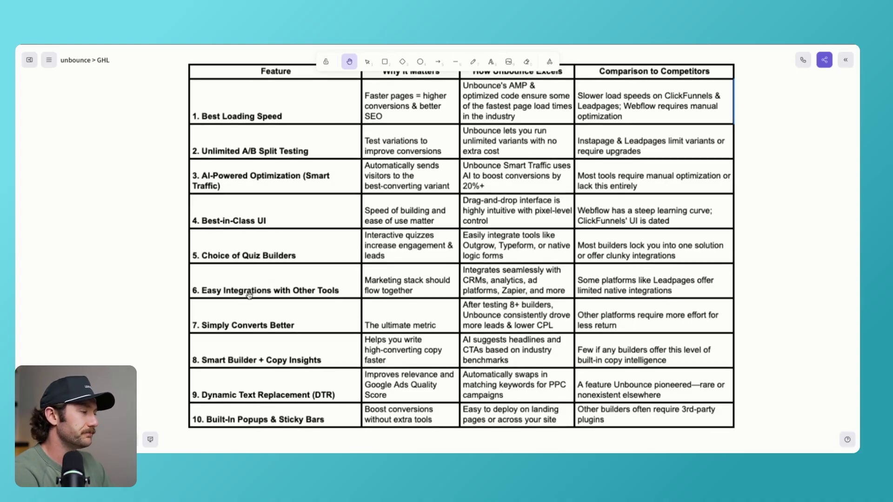
pyautogui.scroll(-2, 303, 311)
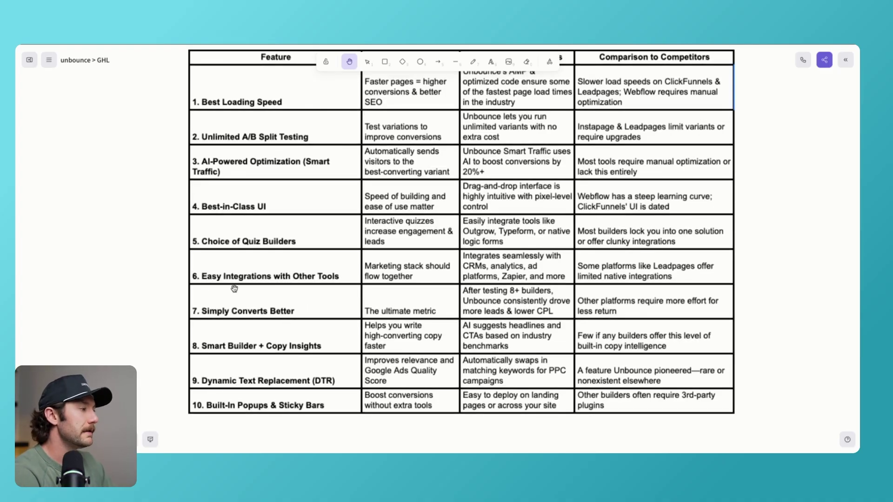
pyautogui.scroll(-2, 176, 285)
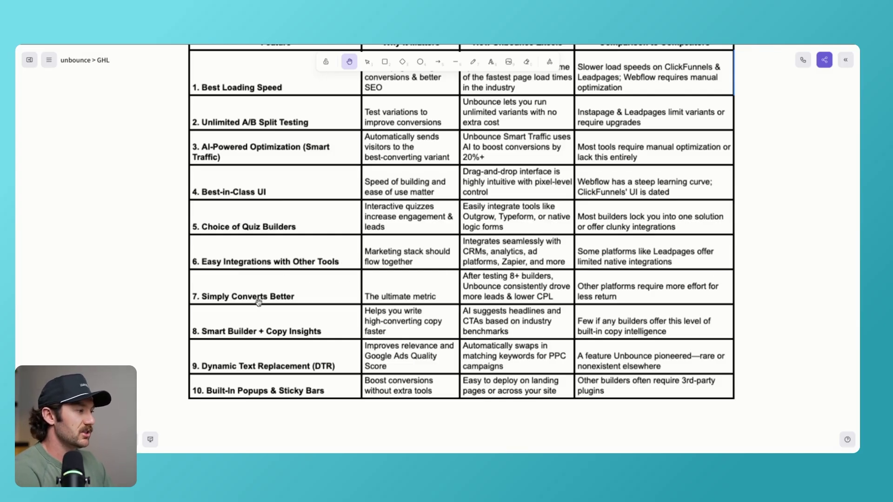
pyautogui.scroll(-1, 258, 319)
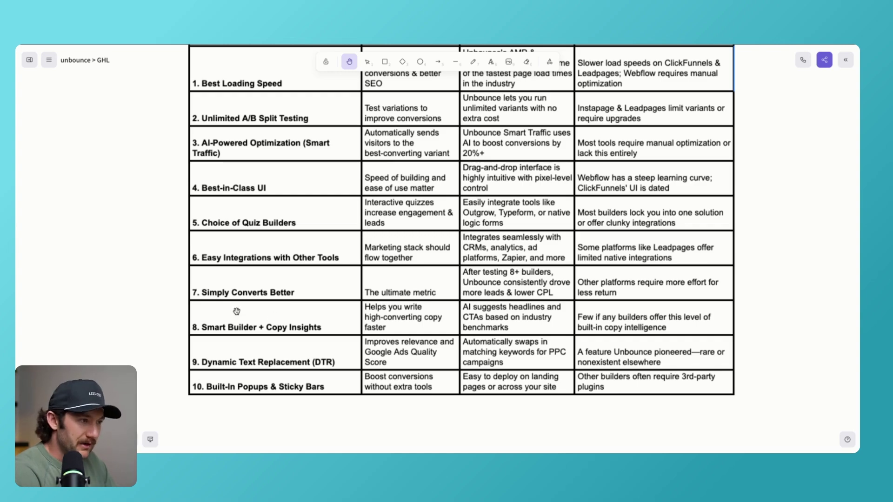
pyautogui.scroll(-1, 302, 319)
pyautogui.scroll(-1, 344, 316)
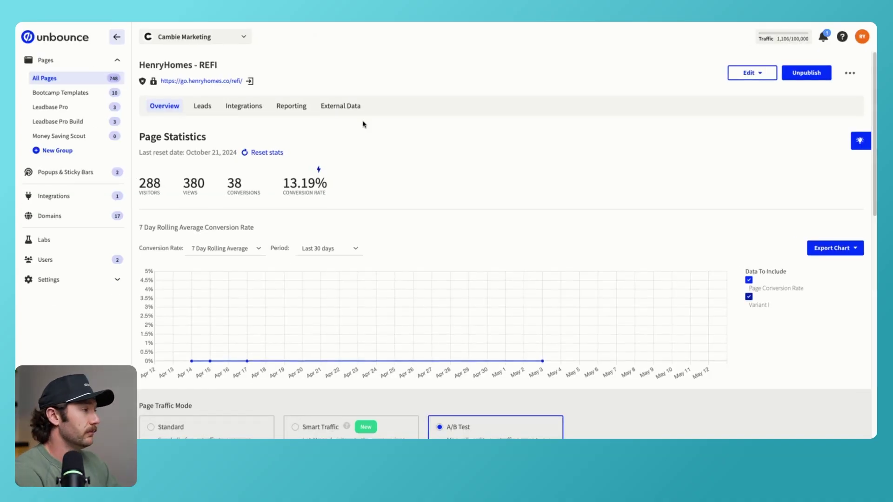
# Scroll the REFI variant table and open, then dismiss, the champion variant's actions menu.
pyautogui.scroll(-5, 451, 217)
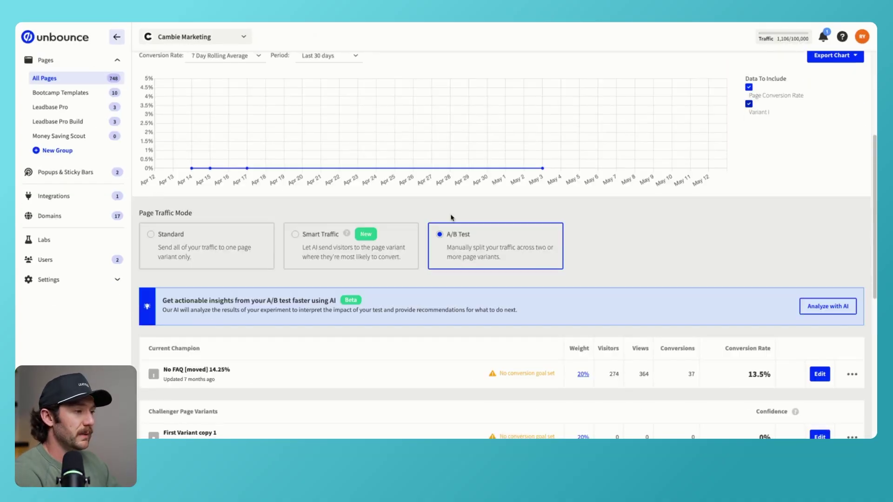
pyautogui.scroll(-4, 451, 217)
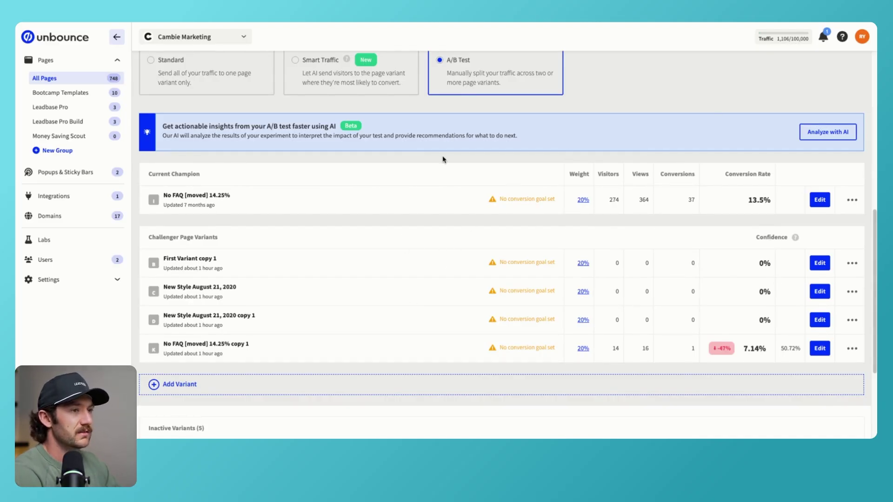
pyautogui.scroll(8, 465, 153)
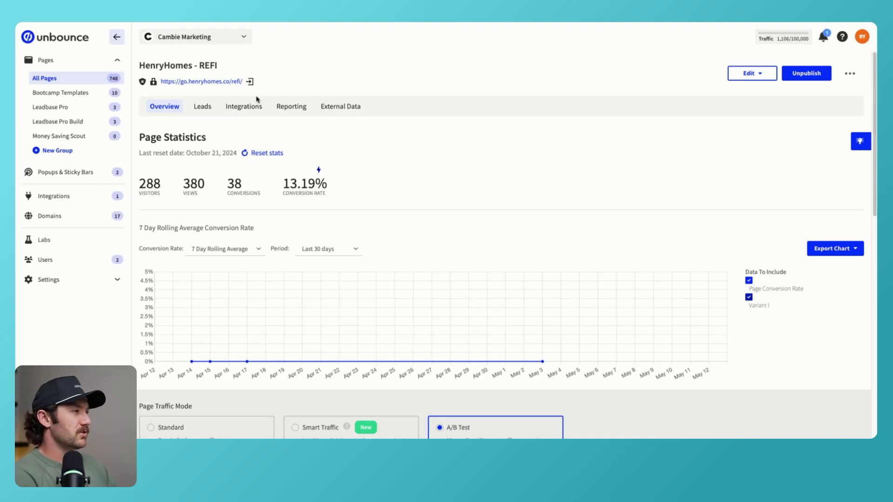
pyautogui.scroll(-2, 400, 125)
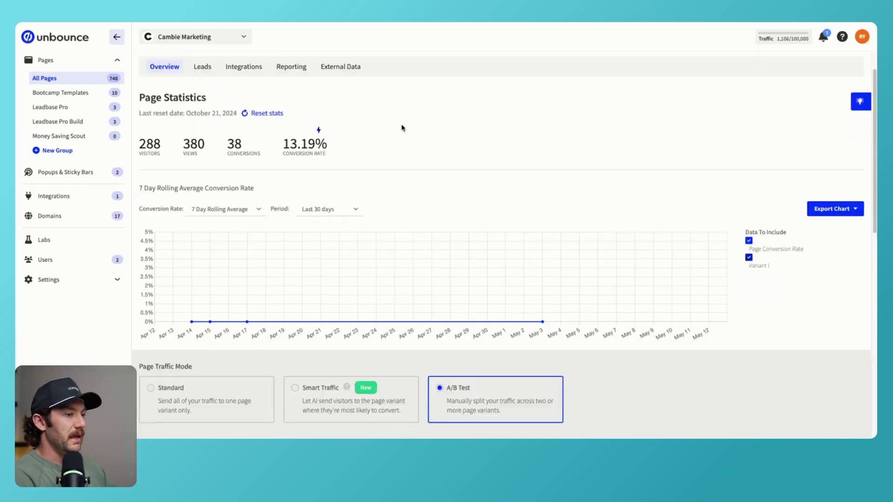
pyautogui.scroll(-3, 401, 125)
pyautogui.click(852, 321)
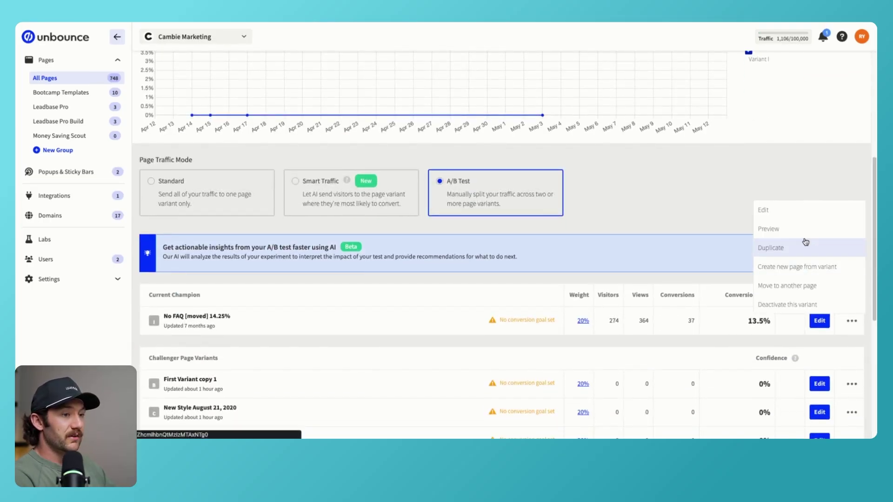
pyautogui.click(807, 168)
pyautogui.scroll(-2, 582, 251)
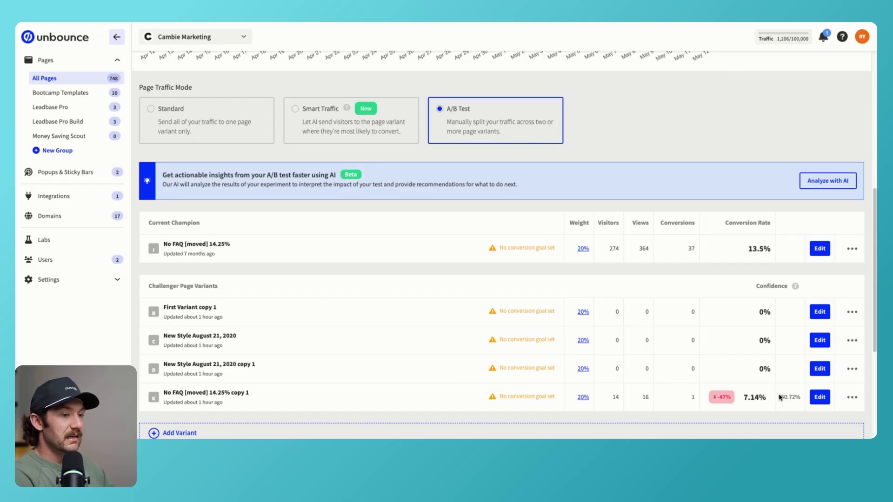
# Highlight the 50.72% confidence and champion's 13.5% conversion rate, then return to top.
pyautogui.moveTo(781, 393); pyautogui.dragTo(801, 399)
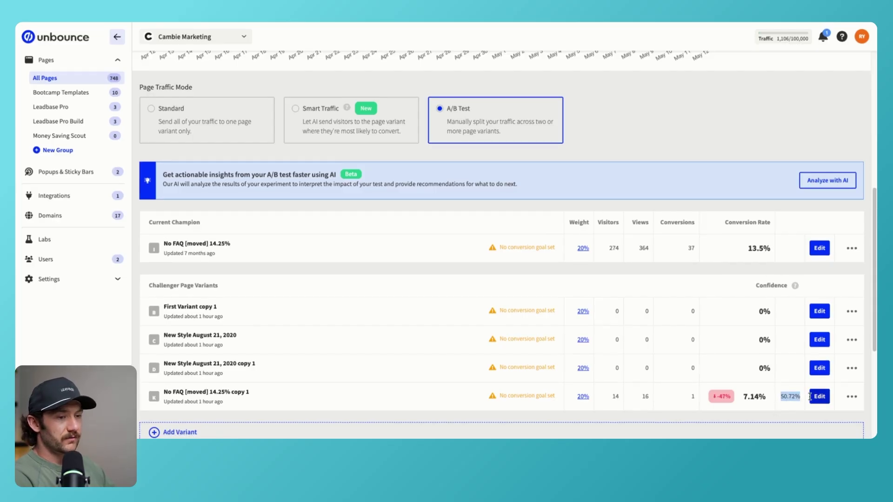
pyautogui.click(784, 396)
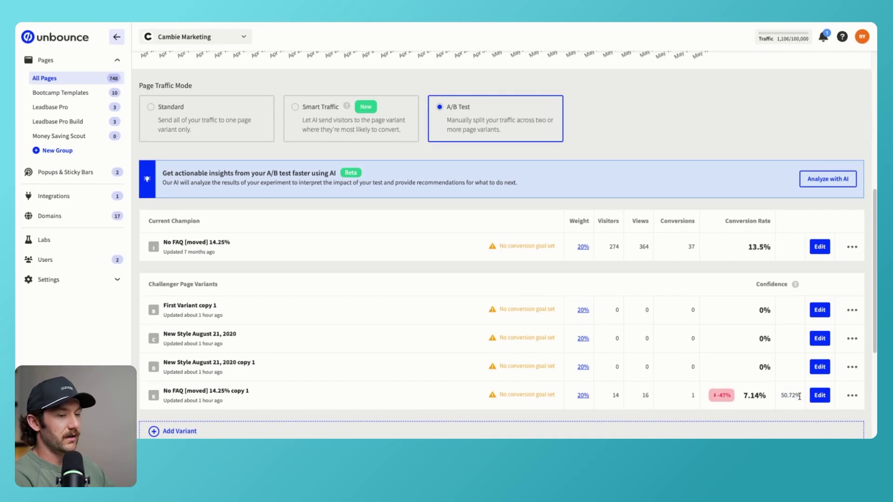
pyautogui.moveTo(800, 397); pyautogui.dragTo(780, 395)
pyautogui.moveTo(744, 251); pyautogui.dragTo(772, 251)
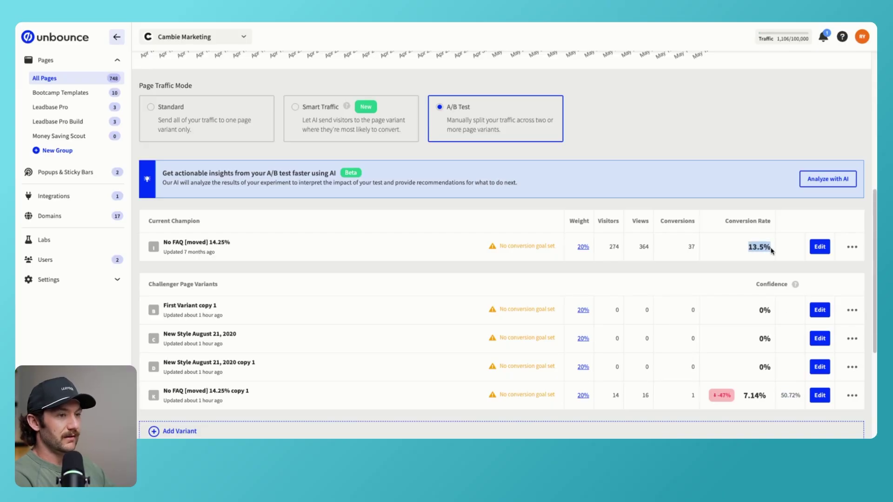
pyautogui.click(776, 254)
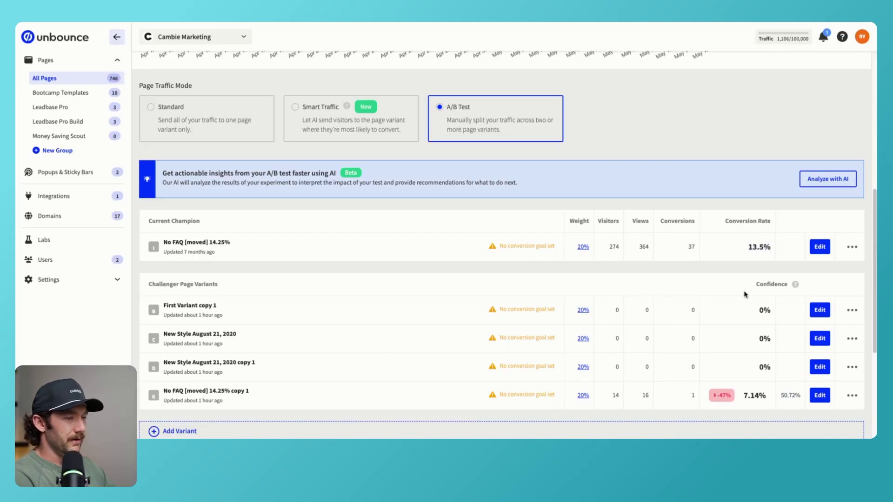
pyautogui.scroll(2, 405, 230)
# Scroll the live REFI page from its refi rates headline and quiz to the footer and back.
pyautogui.scroll(5, 481, 242)
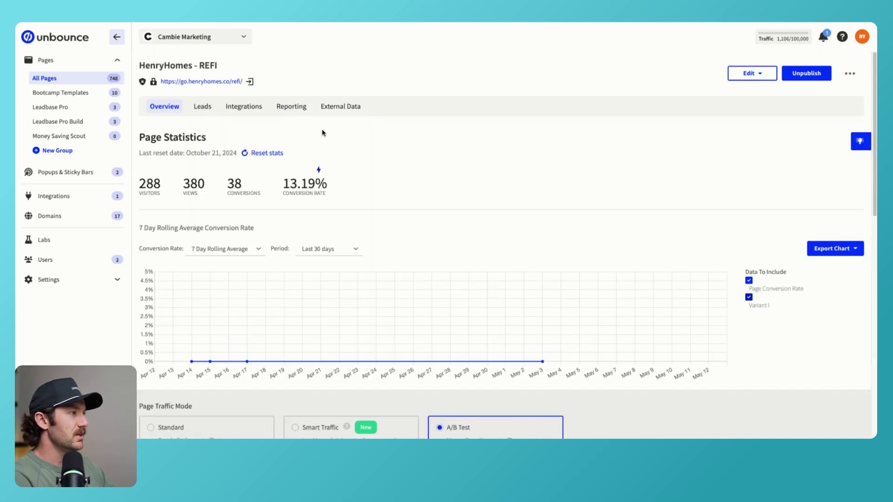
pyautogui.scroll(-3, 410, 207)
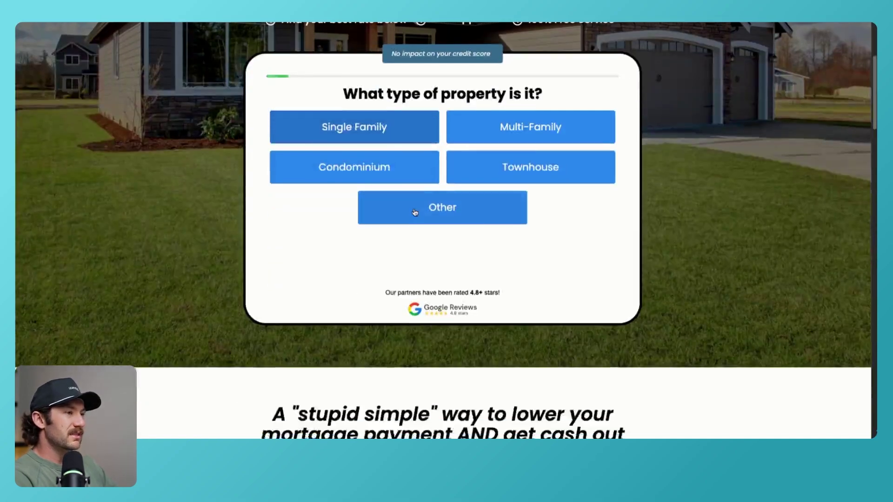
pyautogui.scroll(-10, 438, 220)
pyautogui.scroll(-4, 437, 220)
pyautogui.scroll(-5, 446, 221)
pyautogui.scroll(-7, 465, 223)
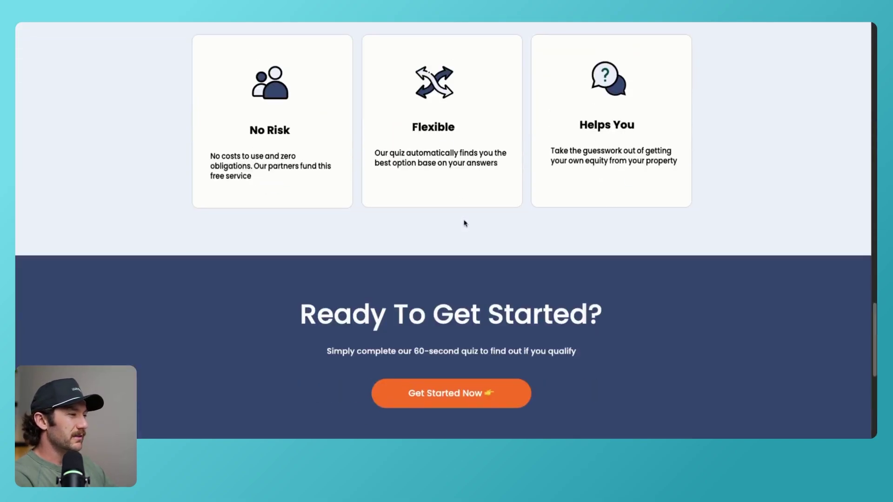
pyautogui.scroll(-5, 465, 215)
pyautogui.scroll(-3, 465, 215)
pyautogui.scroll(10, 458, 217)
pyautogui.scroll(10, 457, 218)
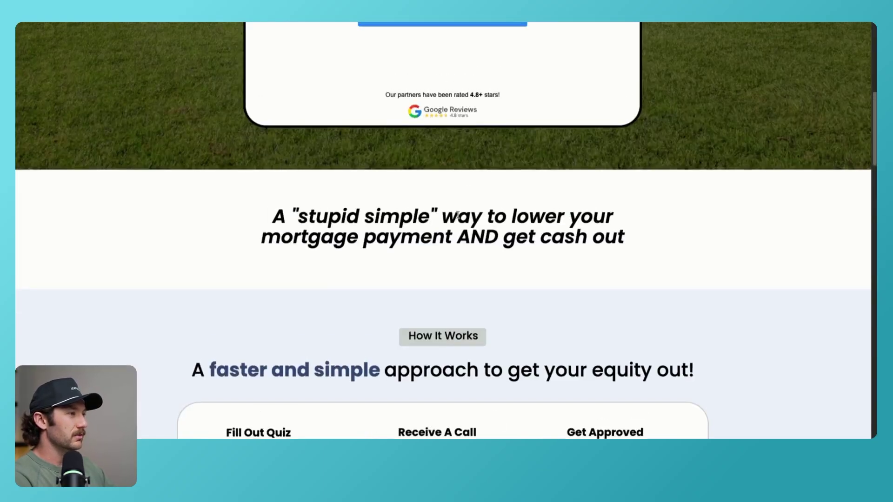
pyautogui.scroll(10, 456, 233)
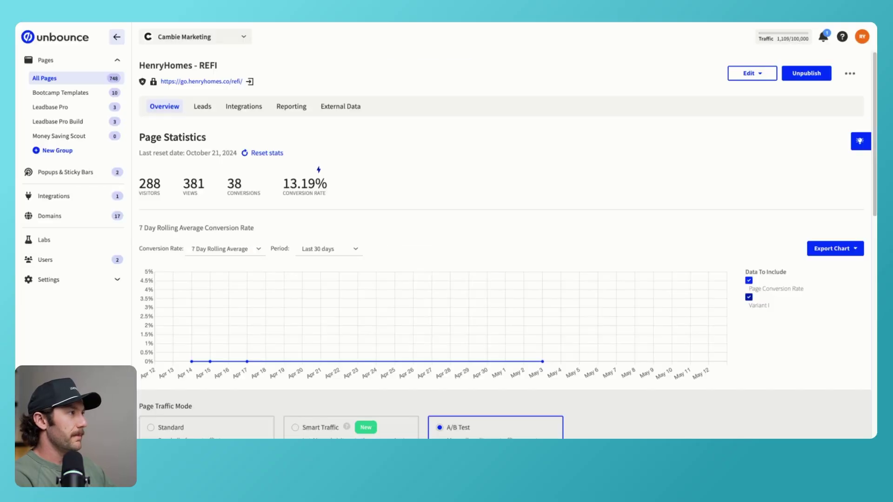
# Duplicate the champion No FAQ variant from its actions menu.
pyautogui.scroll(-5, 844, 279)
pyautogui.click(848, 269)
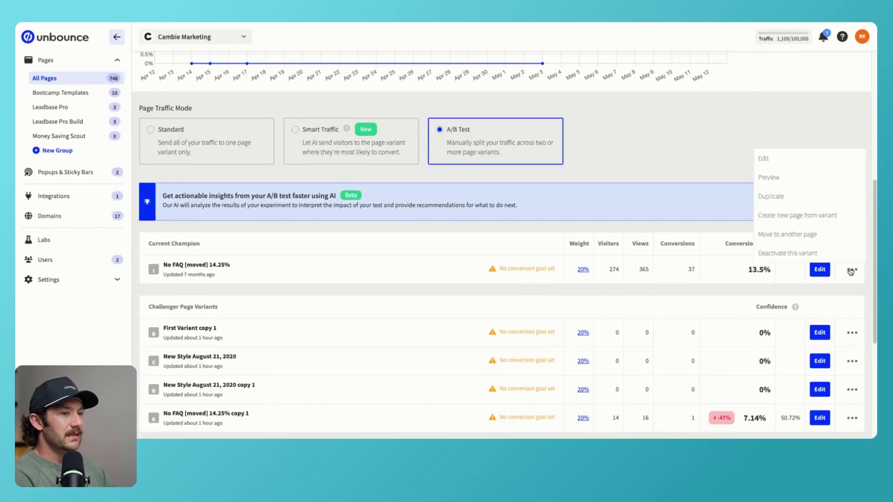
pyautogui.click(781, 196)
pyautogui.scroll(-2, 675, 326)
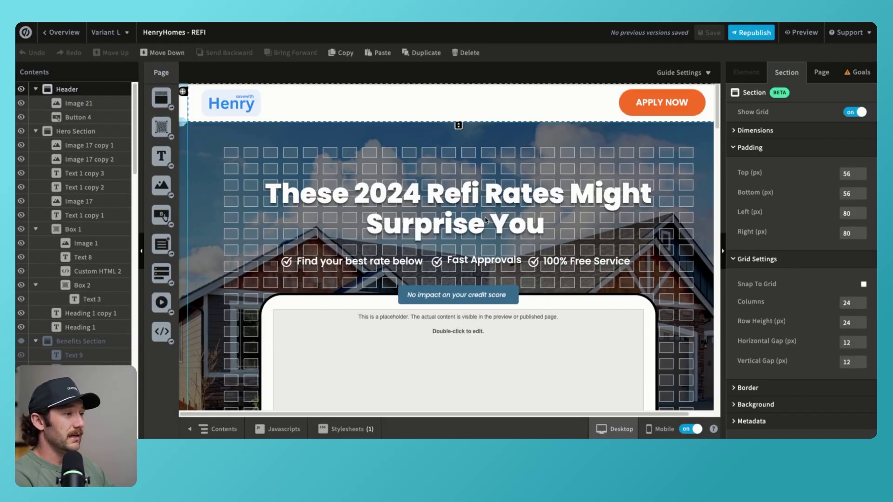
# Retype the hero headline to 'Did you know rates just dropped again... Check them out'.
pyautogui.click(487, 221)
pyautogui.click(607, 190)
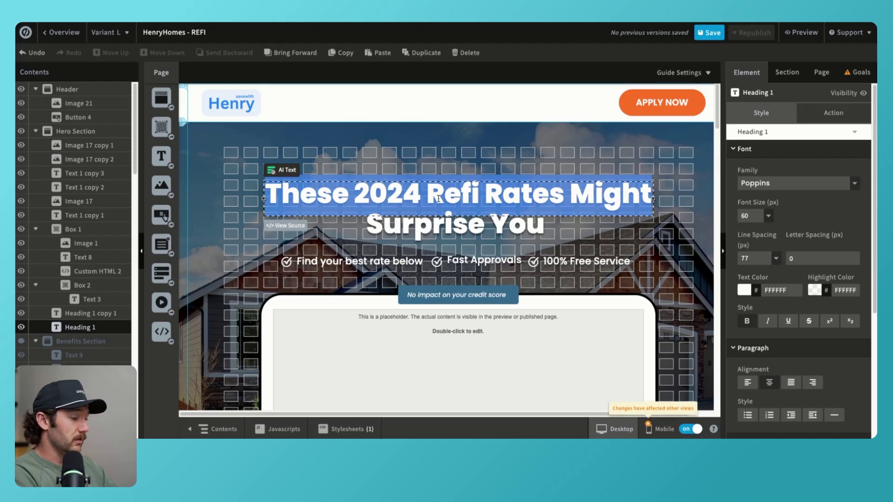
pyautogui.write('Did you kn')
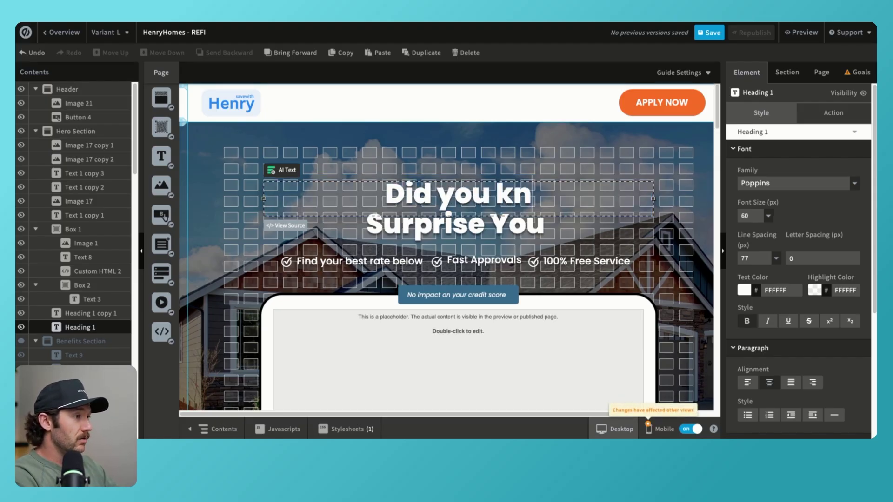
pyautogui.write('ow rates just dri')
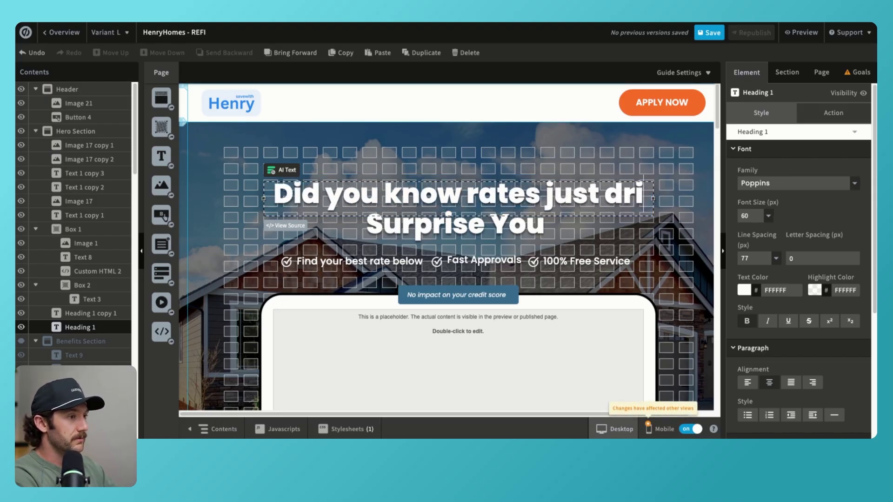
pyautogui.write('pped')
pyautogui.press('BackSpace')
pyautogui.press('BackSpace')
pyautogui.press('BackSpace')
pyautogui.press('BackSpace')
pyautogui.press('BackSpace')
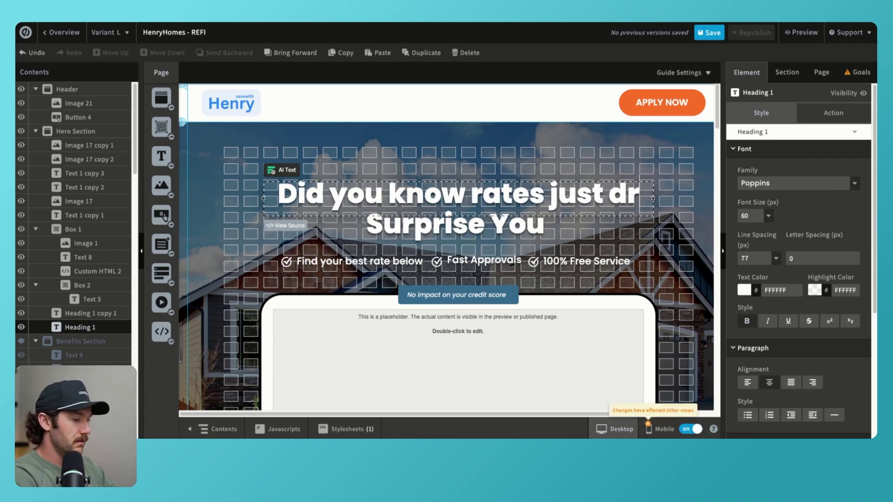
pyautogui.press('BackSpace')
pyautogui.press('BackSpace')
pyautogui.write('Surprise')
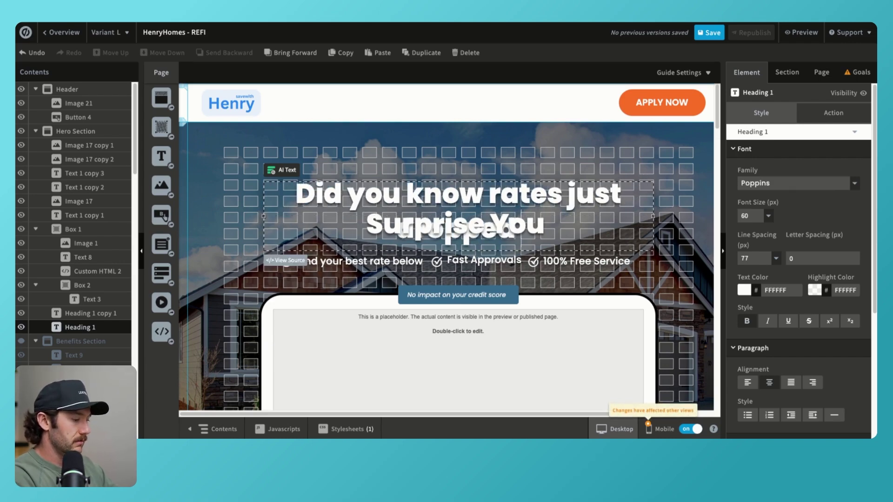
pyautogui.write(' You...')
# Finish the headline edit by selecting the hero section, then scroll the variant canvas.
pyautogui.click(539, 229)
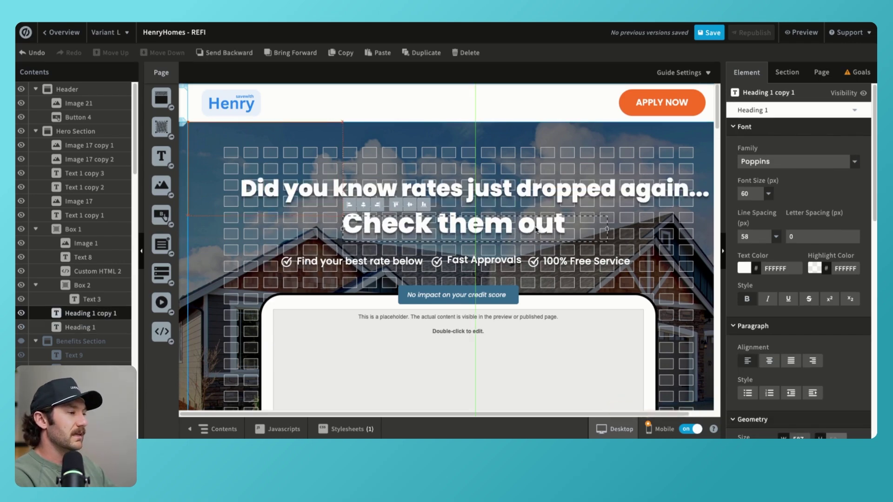
pyautogui.click(520, 199)
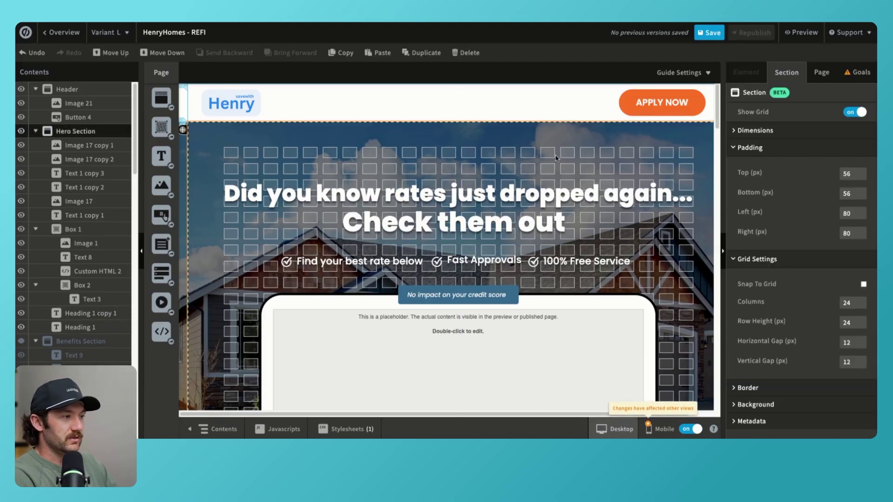
pyautogui.click(506, 216)
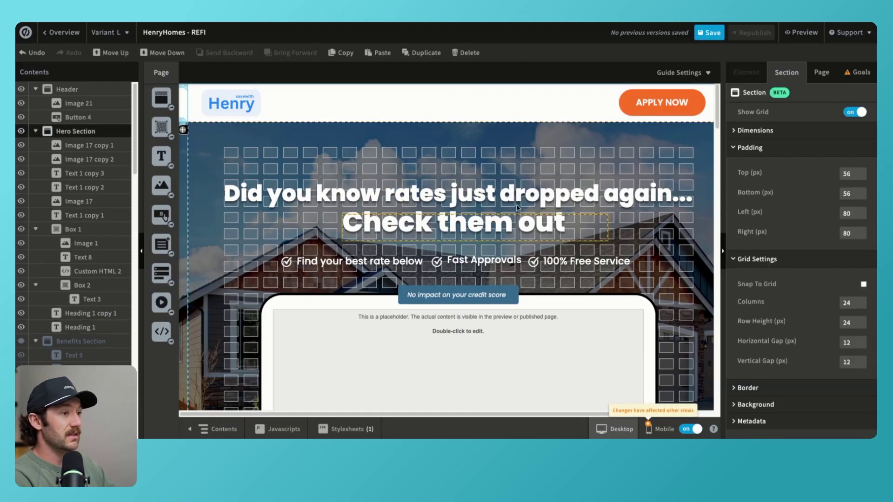
pyautogui.scroll(-1, 611, 271)
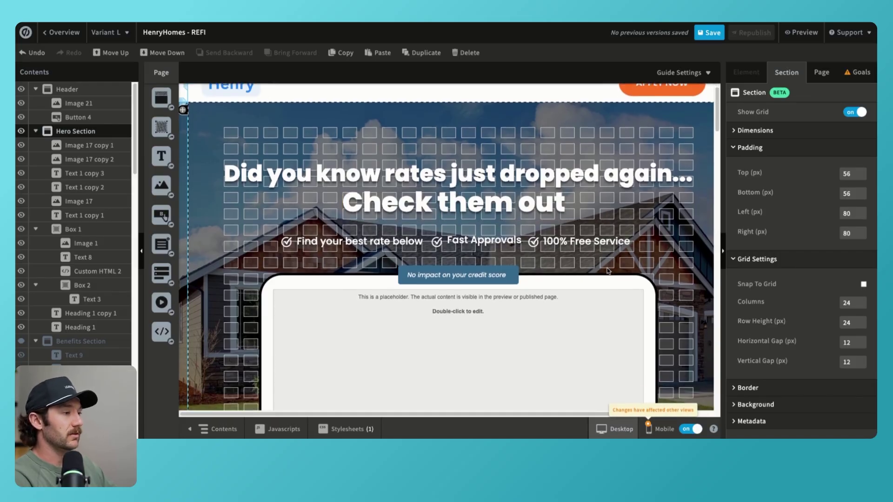
pyautogui.scroll(-2, 558, 261)
pyautogui.scroll(3, 341, 244)
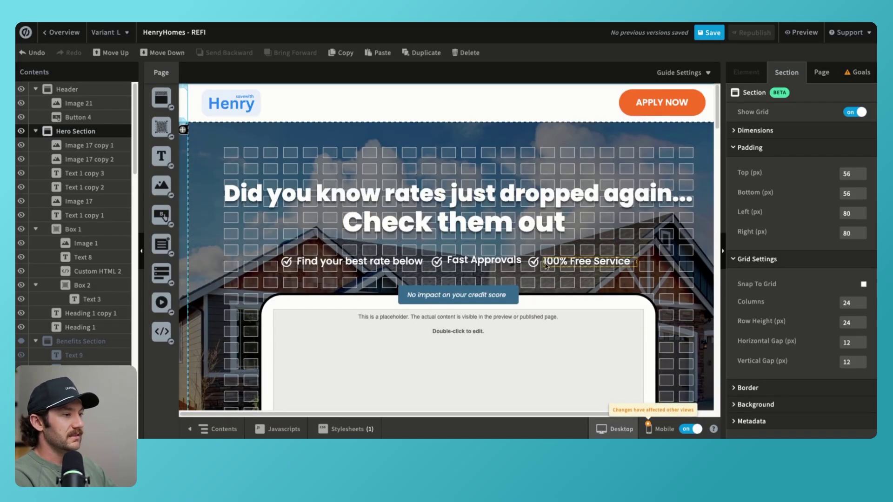
pyautogui.scroll(-2, 587, 281)
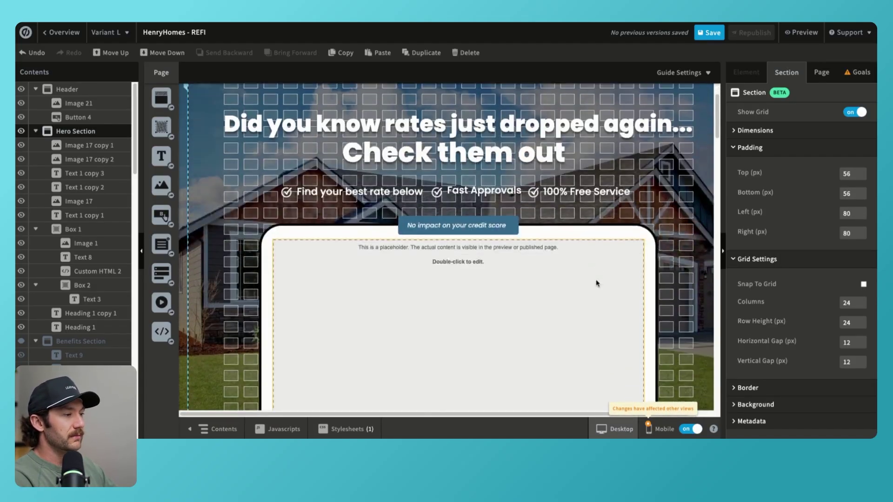
pyautogui.scroll(-4, 598, 281)
pyautogui.scroll(-5, 604, 287)
# Review the whole variant L page and save it with the new headline.
pyautogui.scroll(-3, 622, 294)
pyautogui.scroll(3, 549, 275)
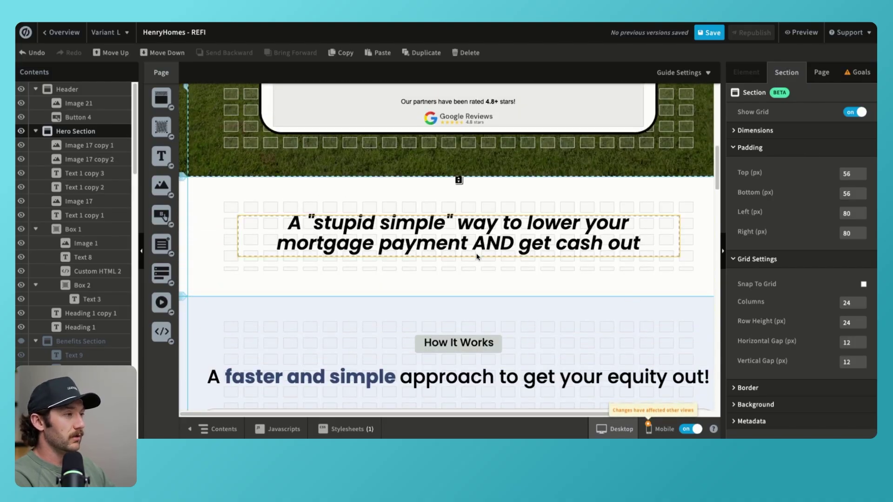
pyautogui.scroll(-5, 512, 263)
pyautogui.scroll(-5, 531, 267)
pyautogui.scroll(-4, 533, 269)
pyautogui.scroll(-8, 533, 269)
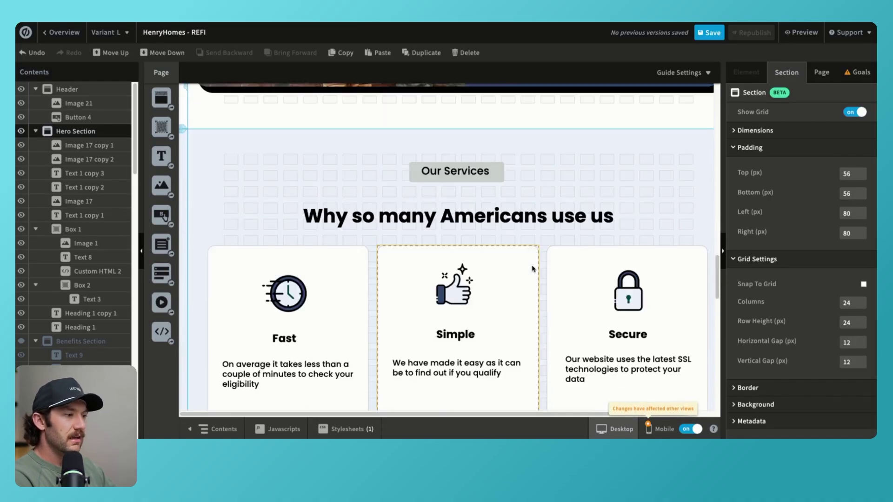
pyautogui.scroll(-6, 533, 269)
pyautogui.scroll(-10, 533, 269)
pyautogui.scroll(-2, 533, 269)
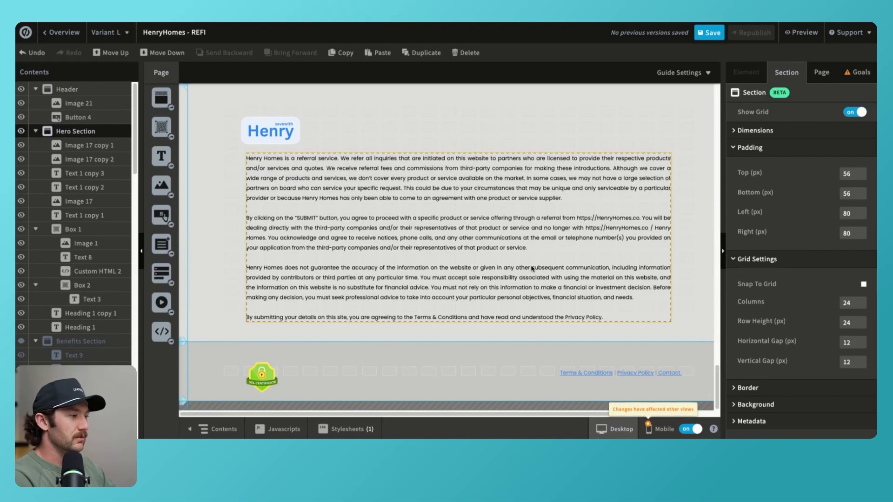
pyautogui.scroll(2, 532, 268)
pyautogui.scroll(10, 531, 268)
pyautogui.scroll(15, 526, 261)
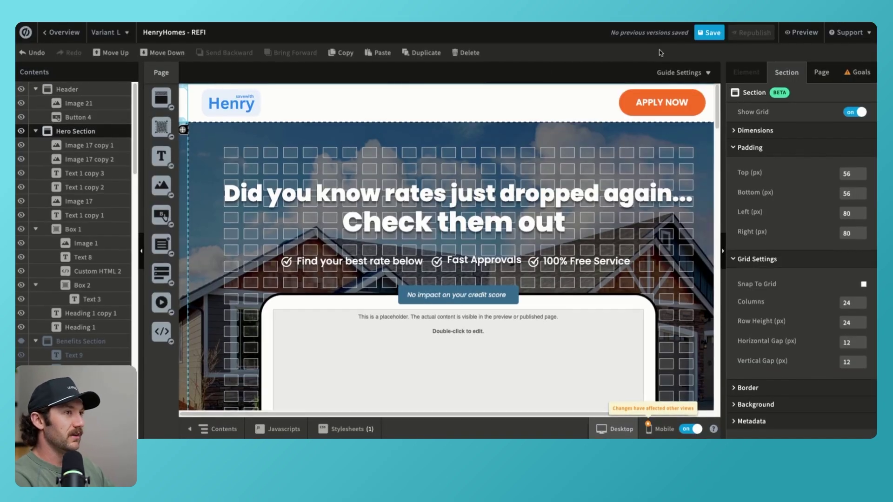
pyautogui.click(709, 33)
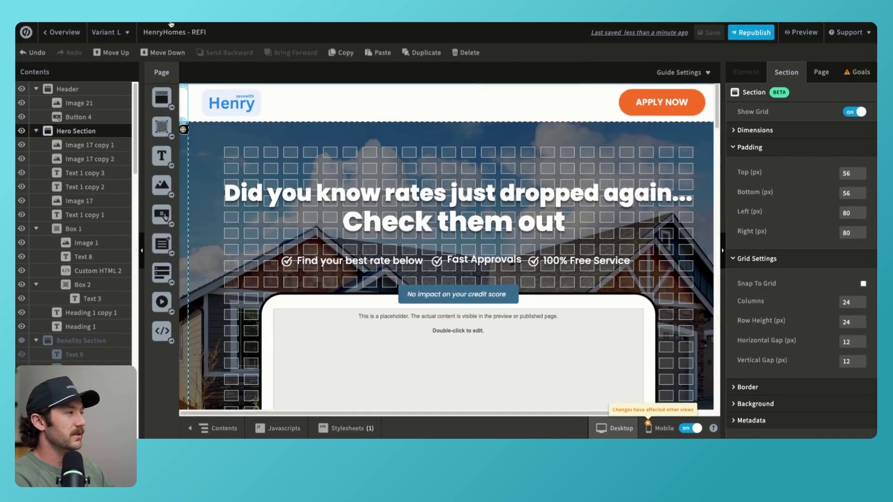
# Go back to the HenryHomes - REFI page overview.
pyautogui.click(61, 32)
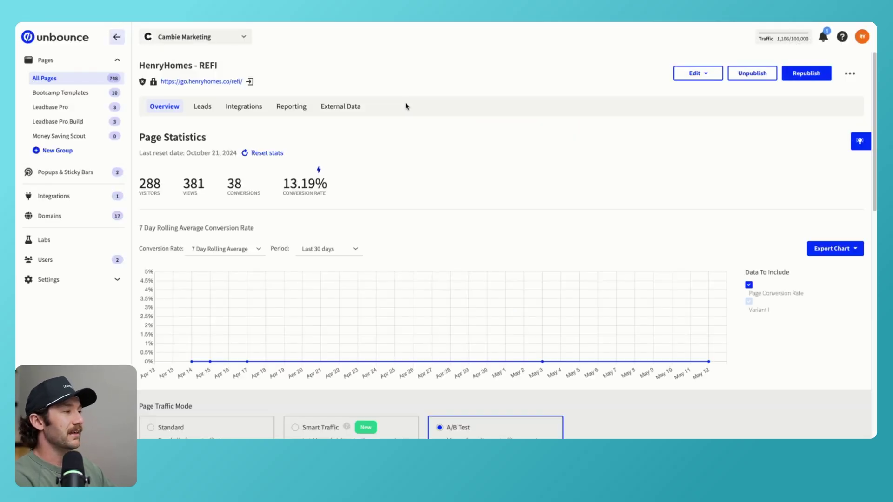
pyautogui.scroll(-2, 532, 191)
pyautogui.scroll(-1, 550, 197)
pyautogui.scroll(3, 465, 153)
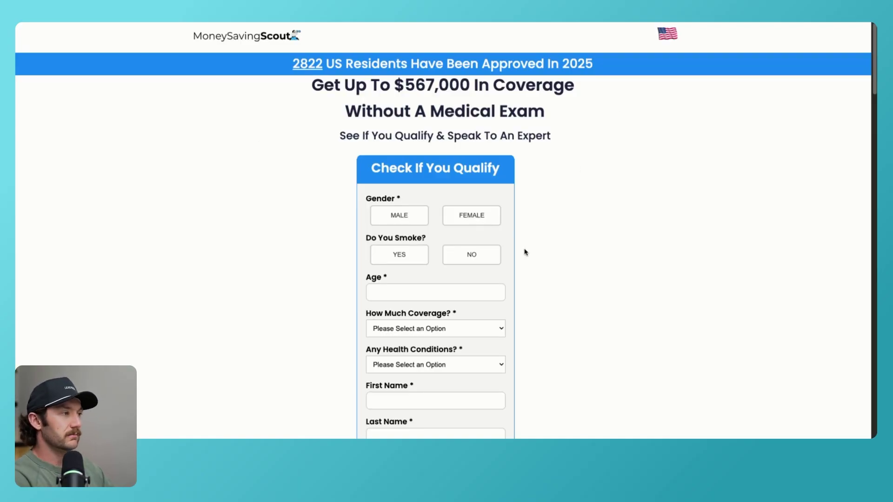
# Review the MoneySavingScout form page, highlighting its 2822 US residents banner and coverage headline.
pyautogui.scroll(-2, 568, 240)
pyautogui.scroll(-3, 567, 241)
pyautogui.scroll(5, 566, 241)
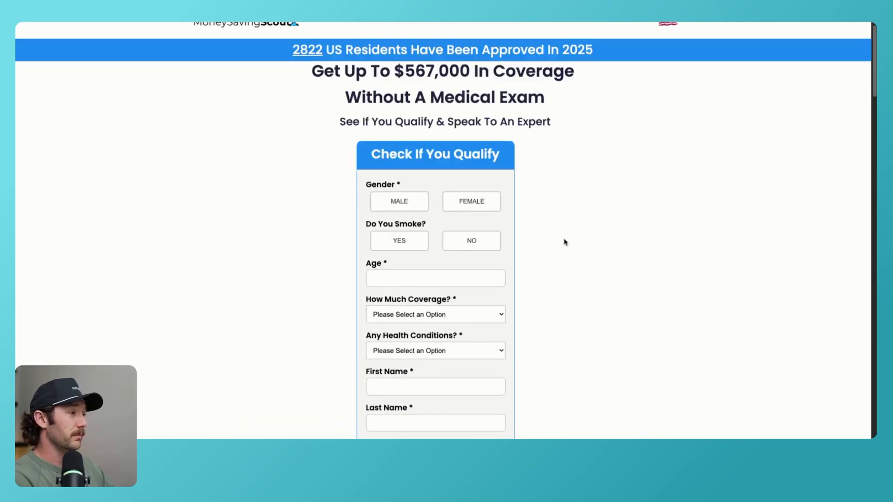
pyautogui.moveTo(304, 88)
pyautogui.mouseDown()
pyautogui.moveTo(598, 136)
pyautogui.moveTo(302, 96)
pyautogui.mouseUp()
pyautogui.click(630, 135)
pyautogui.moveTo(544, 135); pyautogui.dragTo(558, 136)
pyautogui.click(558, 135)
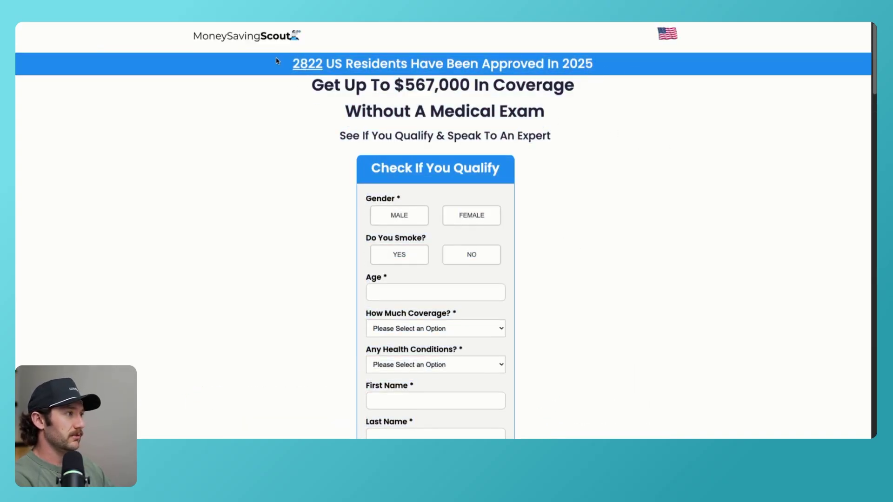
pyautogui.moveTo(277, 61)
pyautogui.mouseDown()
pyautogui.moveTo(600, 63)
pyautogui.moveTo(275, 63)
pyautogui.moveTo(550, 120)
pyautogui.mouseUp()
pyautogui.click(311, 85)
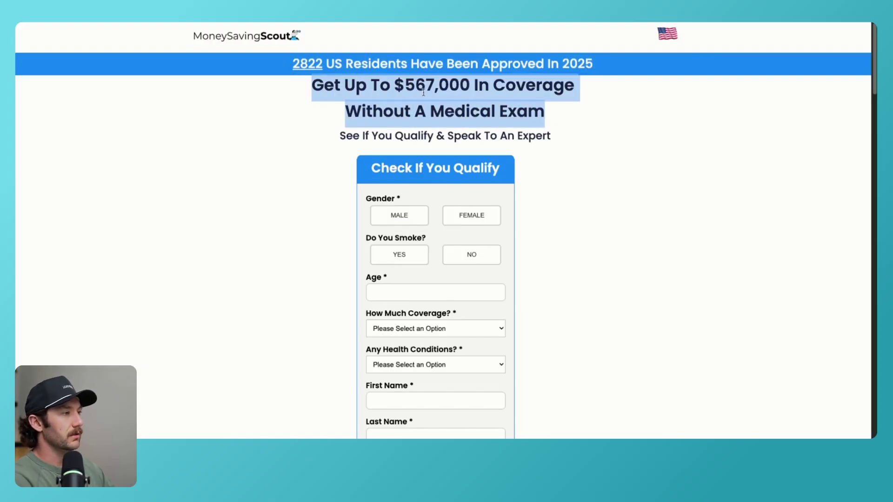
pyautogui.click(355, 121)
# Highlight more form page text, scroll down, and jump back to the qualify form.
pyautogui.moveTo(343, 135); pyautogui.dragTo(591, 144)
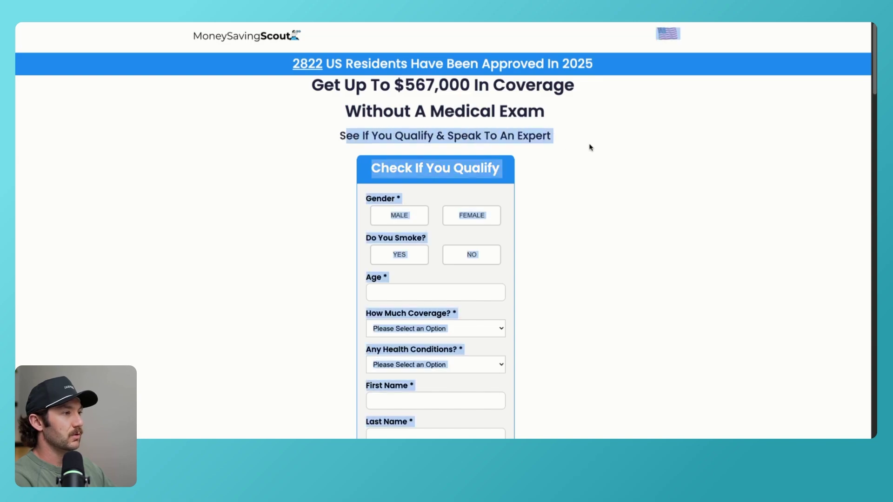
pyautogui.click(590, 147)
pyautogui.scroll(-2, 576, 142)
pyautogui.scroll(-7, 559, 130)
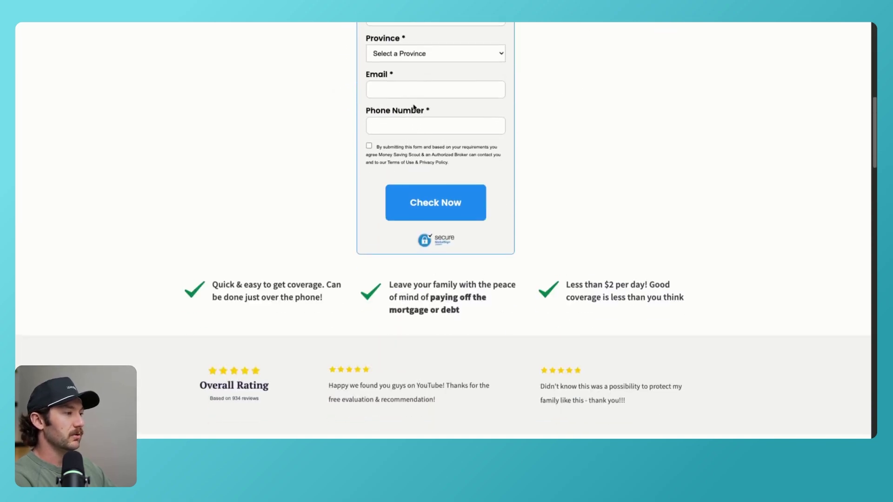
pyautogui.scroll(-4, 558, 130)
pyautogui.scroll(-6, 553, 119)
pyautogui.click(554, 120)
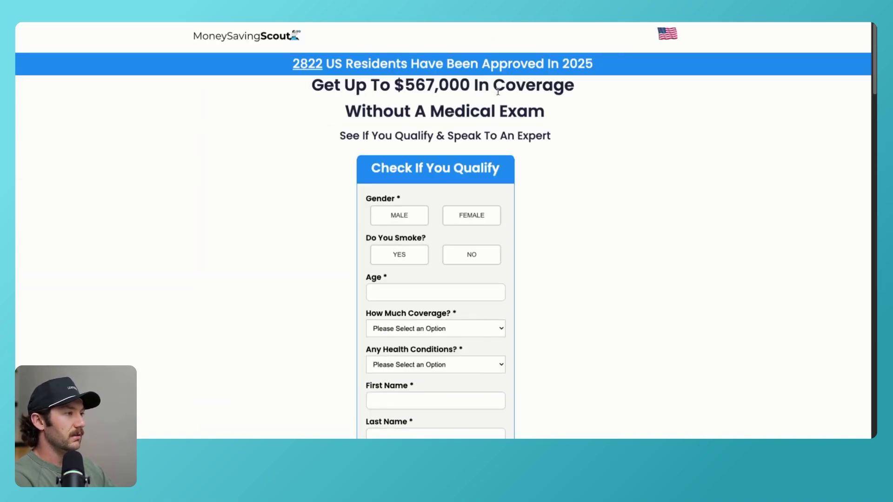
# Inspect the qualify form in iPhone 14 Pro Max device view, scroll it and reload.
pyautogui.rightClick(321, 148)
pyautogui.click(361, 308)
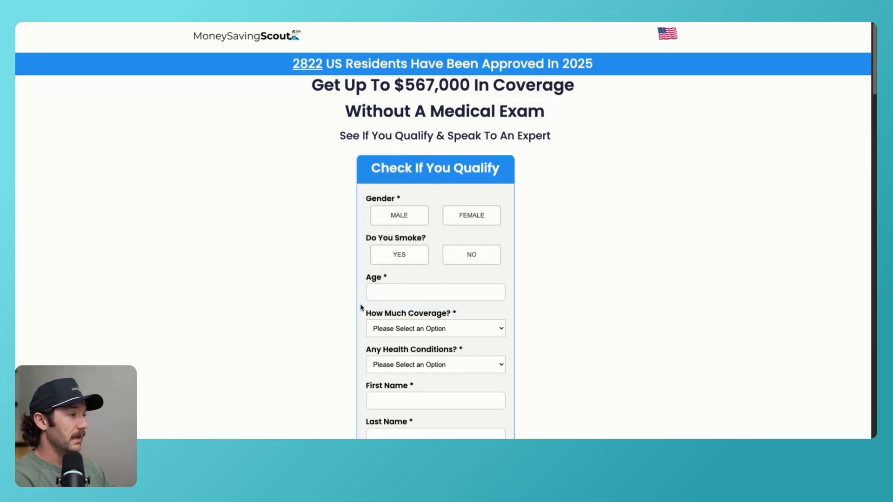
pyautogui.scroll(-2, 333, 206)
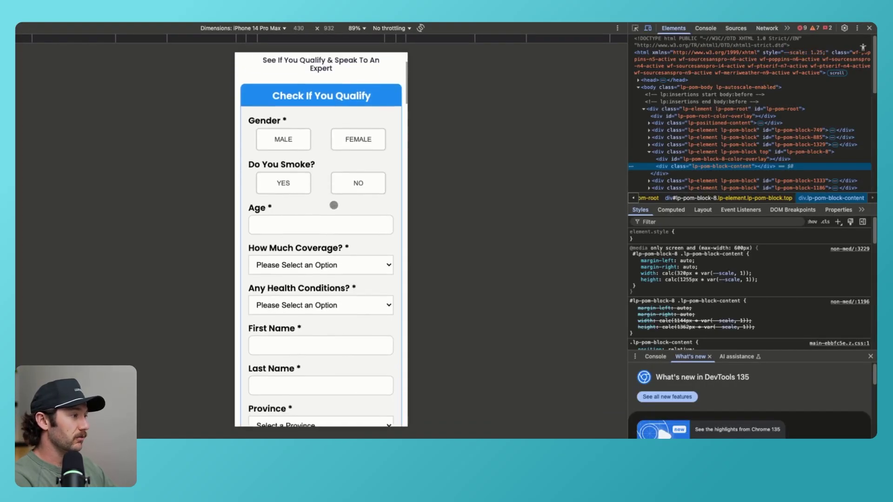
pyautogui.scroll(-3, 333, 205)
pyautogui.scroll(-3, 334, 205)
pyautogui.scroll(-1, 333, 205)
pyautogui.hotkey('ctrl', 'r')
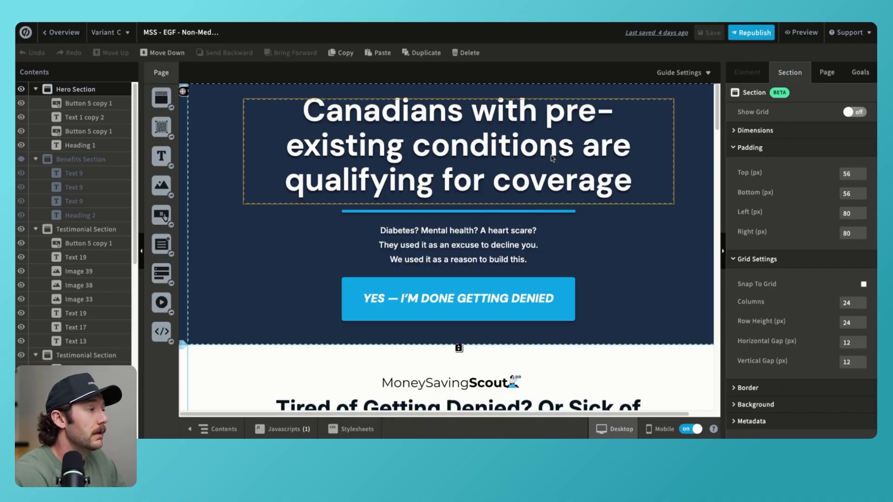
pyautogui.scroll(-3, 525, 168)
pyautogui.scroll(-2, 524, 169)
pyautogui.scroll(-2, 559, 179)
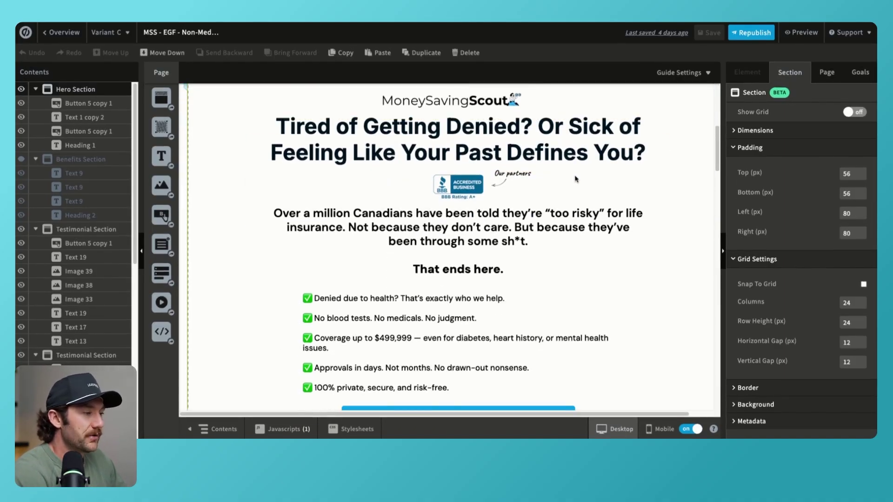
pyautogui.scroll(6, 576, 179)
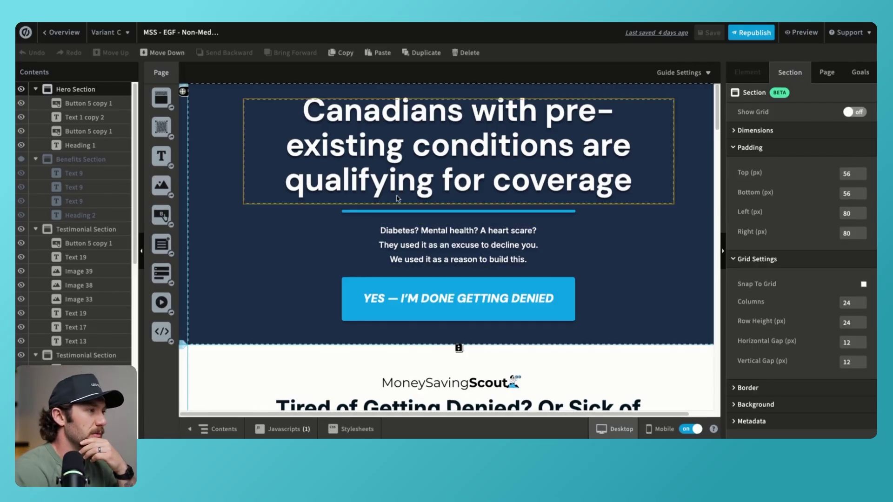
pyautogui.click(723, 251)
pyautogui.scroll(-2, 619, 231)
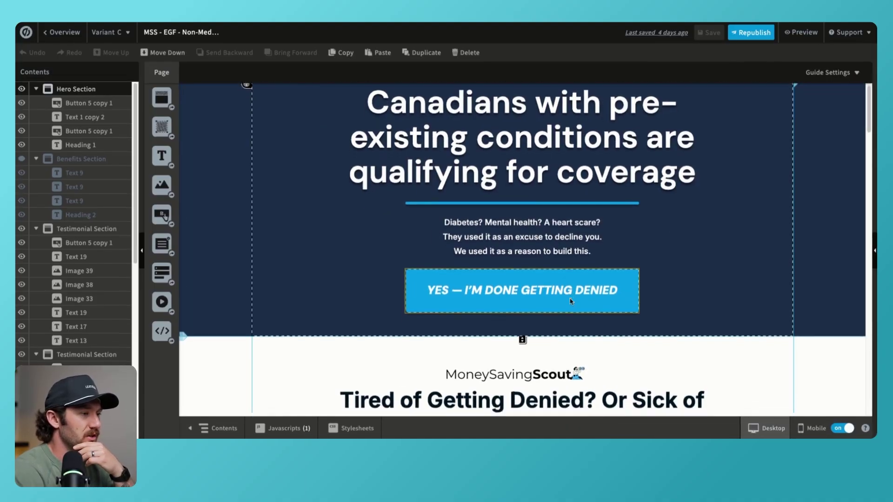
pyautogui.scroll(2, 609, 238)
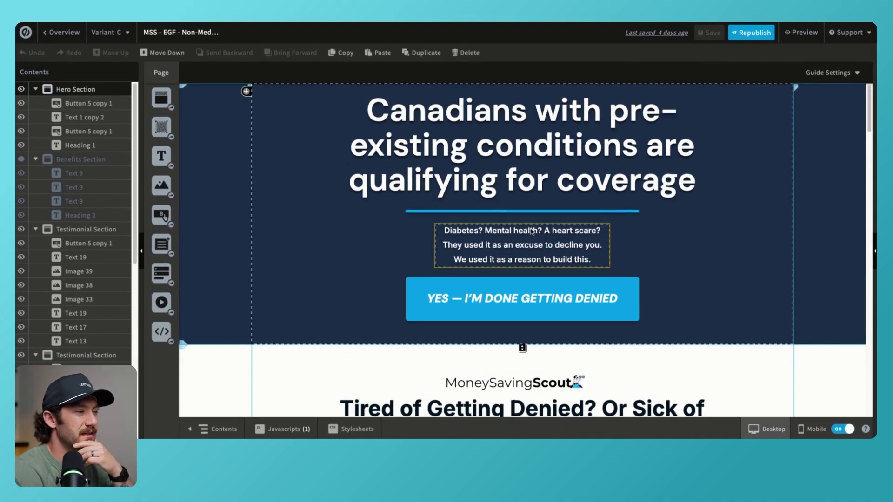
pyautogui.scroll(-2, 585, 307)
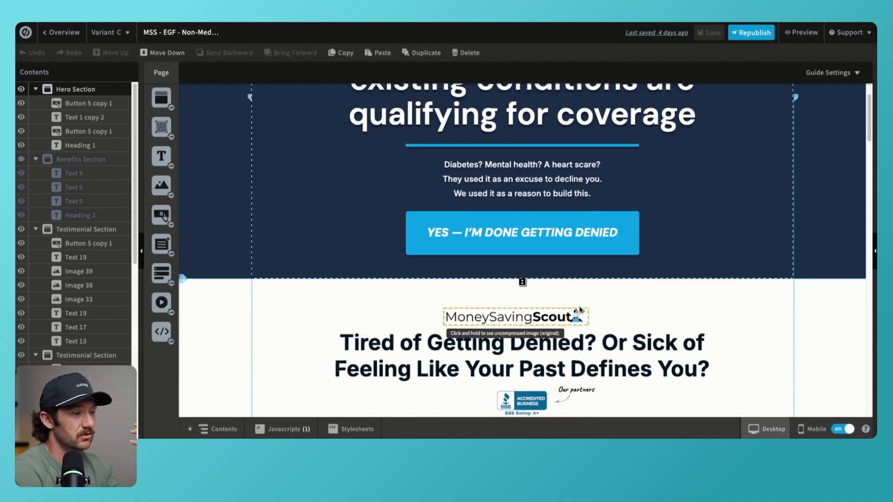
pyautogui.scroll(2, 535, 209)
pyautogui.click(374, 117)
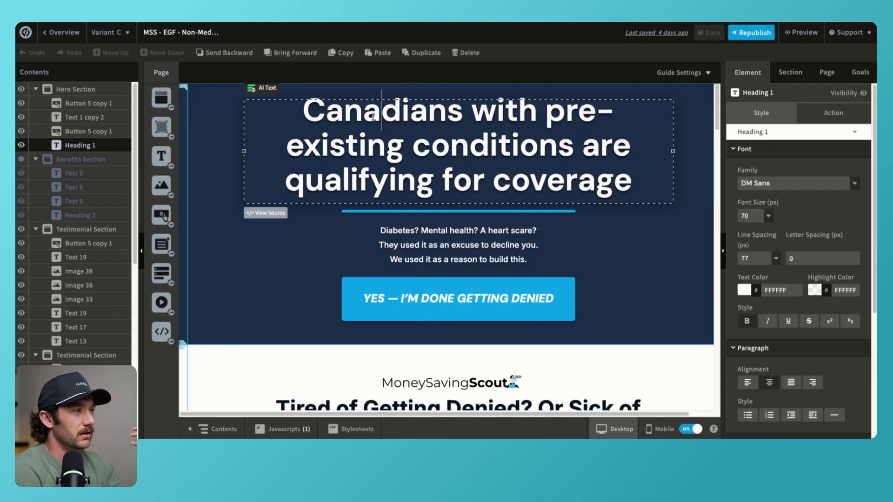
pyautogui.click(558, 207)
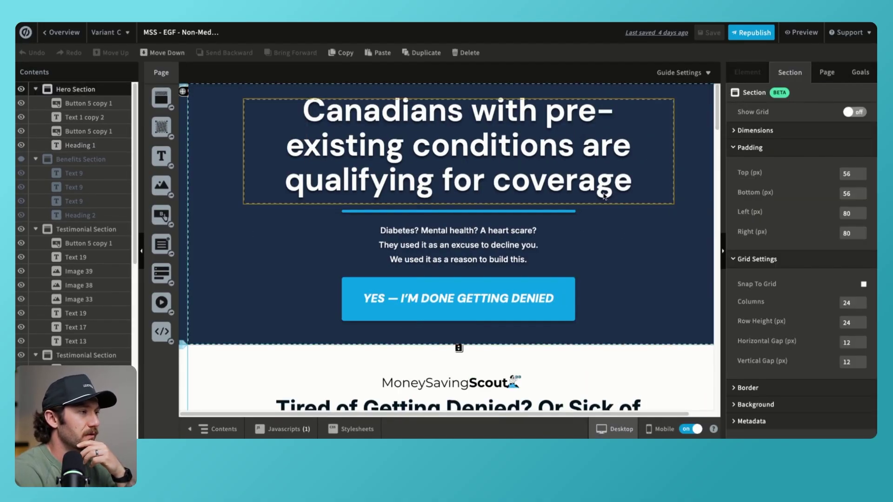
pyautogui.scroll(-2, 582, 195)
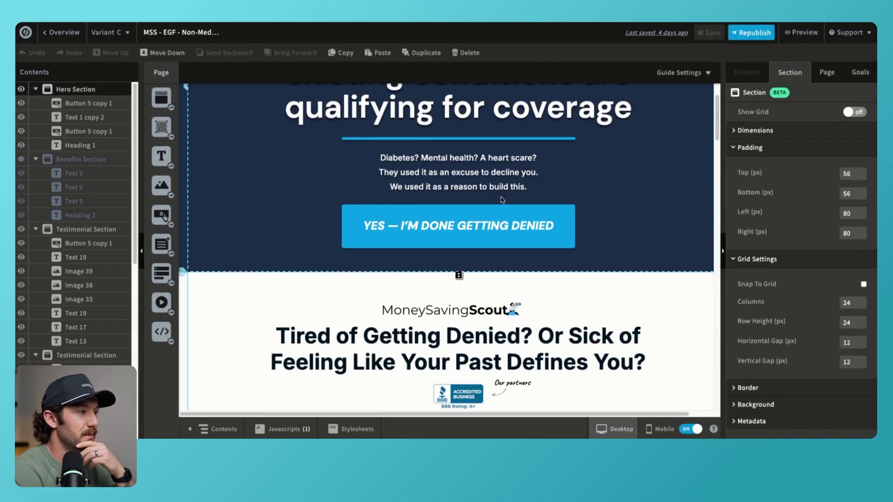
pyautogui.scroll(-2, 554, 208)
pyautogui.scroll(-1, 553, 208)
pyautogui.scroll(-2, 572, 225)
pyautogui.scroll(-3, 465, 224)
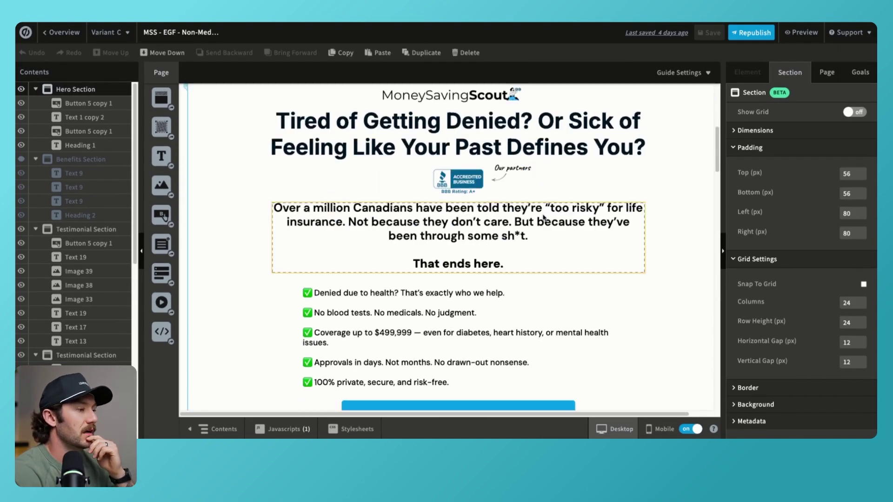
pyautogui.scroll(-2, 354, 229)
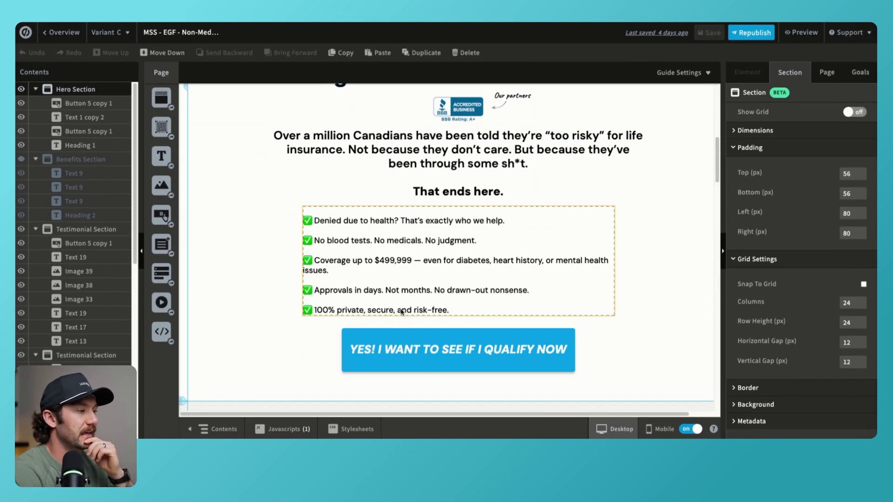
pyautogui.scroll(-1, 670, 253)
pyautogui.scroll(-2, 670, 253)
pyautogui.scroll(-3, 672, 254)
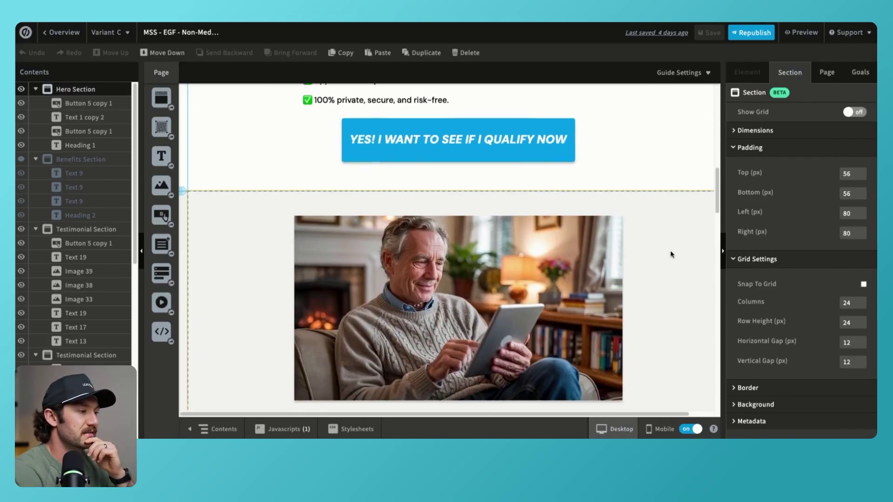
pyautogui.scroll(-7, 671, 254)
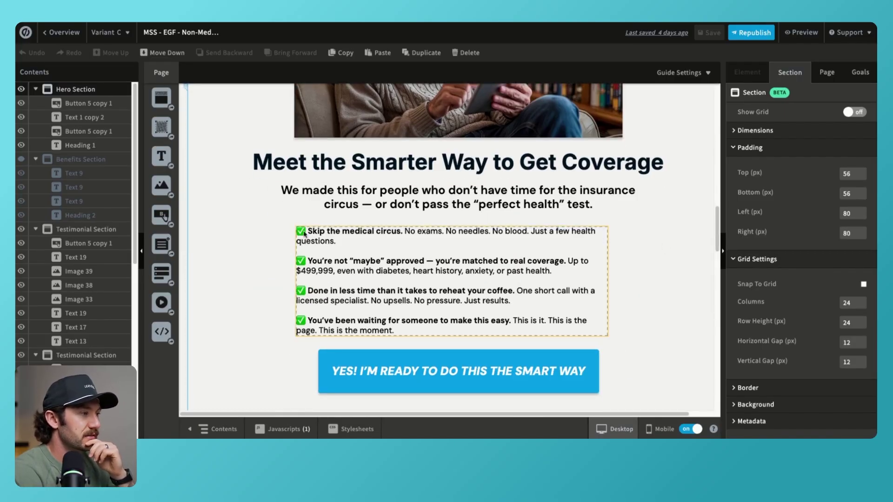
pyautogui.scroll(-2, 622, 199)
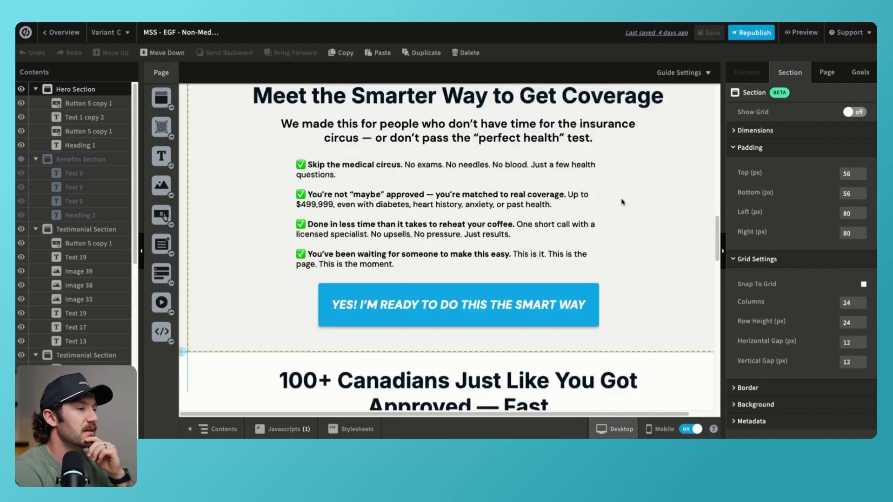
pyautogui.scroll(-6, 624, 202)
pyautogui.scroll(1, 626, 205)
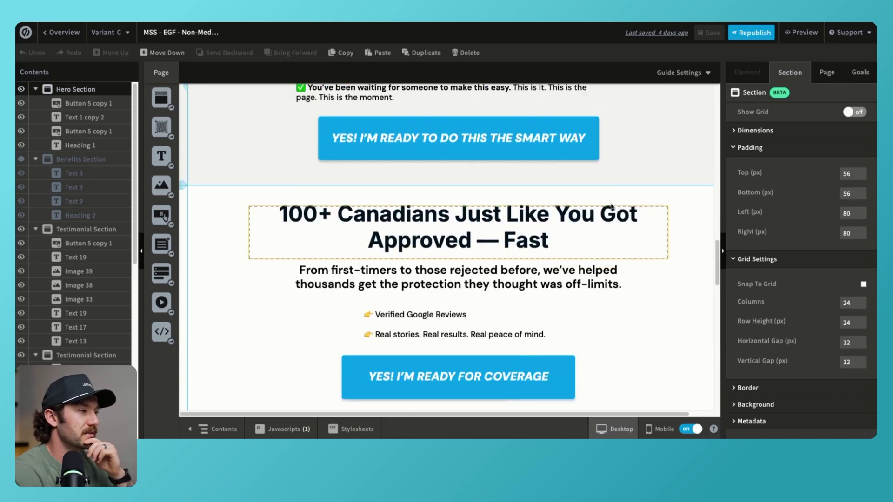
pyautogui.scroll(-5, 612, 205)
pyautogui.scroll(-2, 616, 210)
pyautogui.scroll(-10, 616, 210)
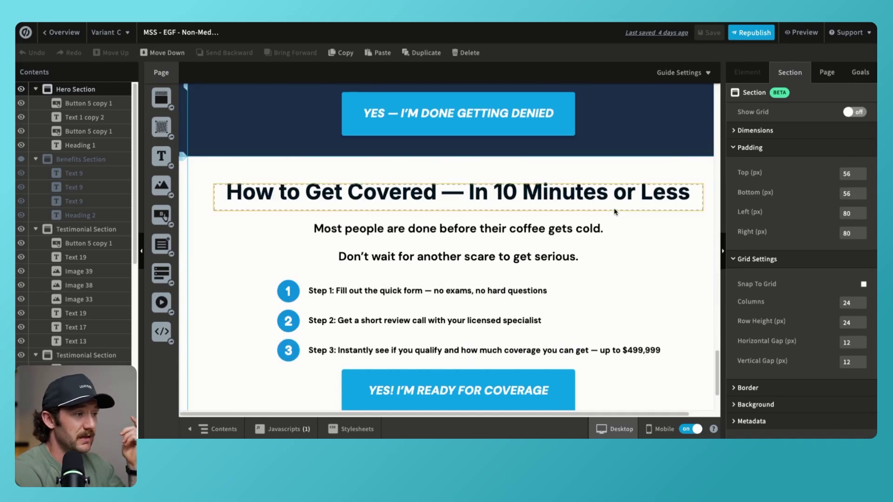
pyautogui.scroll(5, 485, 209)
pyautogui.click(485, 319)
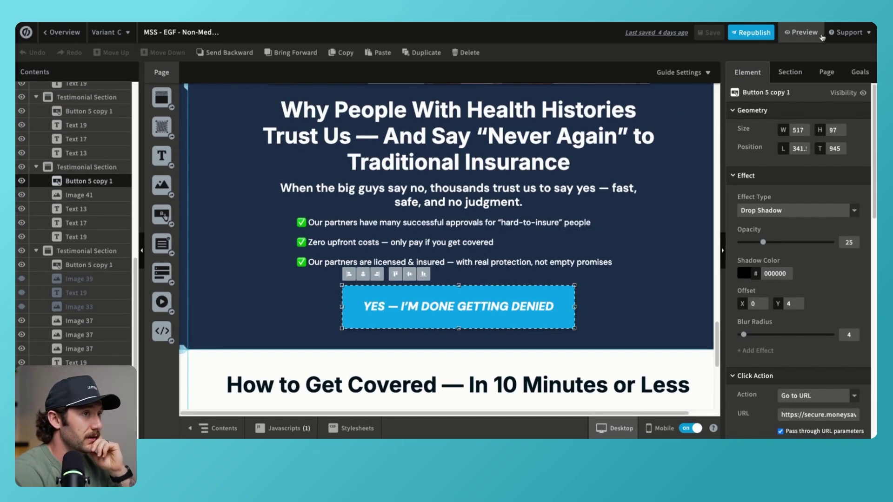
# Preview Variant C, highlighting its $400,000+ coverage headlines and scrolling past the gender quiz.
pyautogui.click(801, 32)
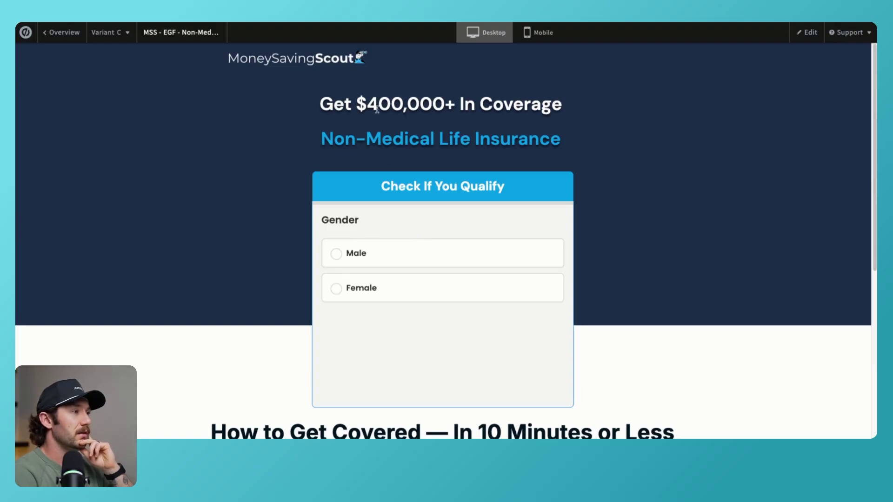
pyautogui.moveTo(377, 108); pyautogui.dragTo(581, 144)
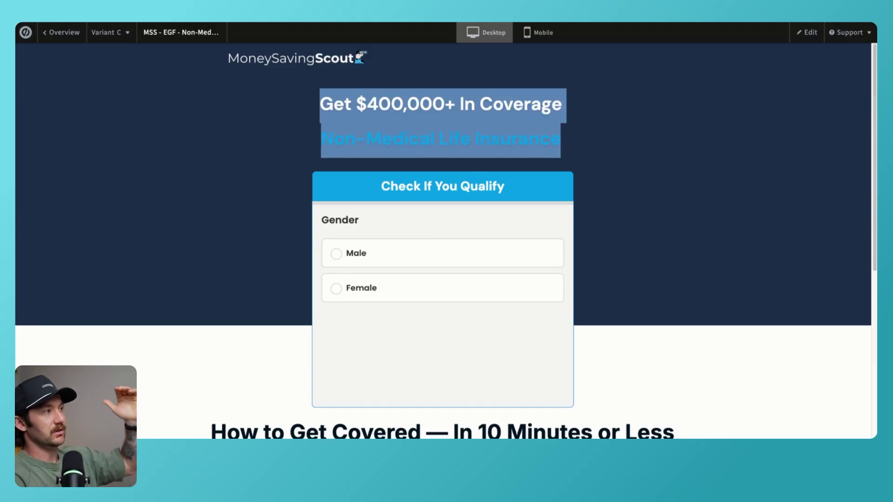
pyautogui.scroll(-3, 426, 291)
pyautogui.scroll(-3, 426, 290)
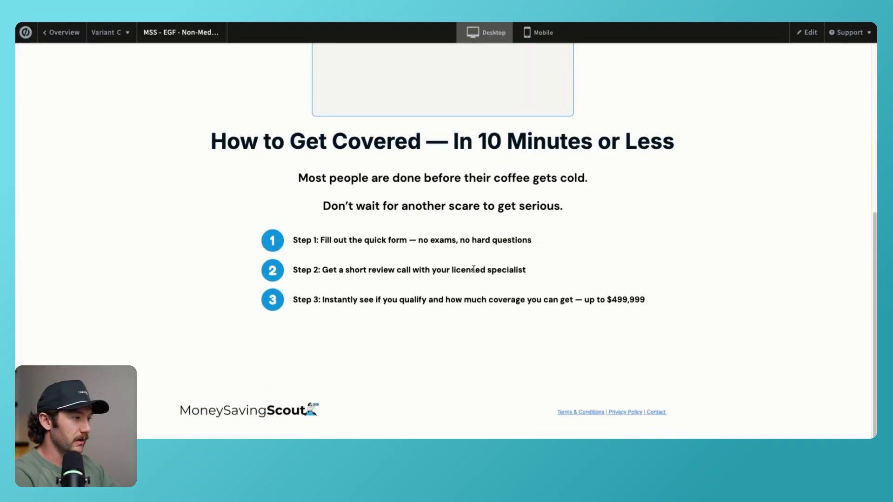
pyautogui.scroll(6, 411, 192)
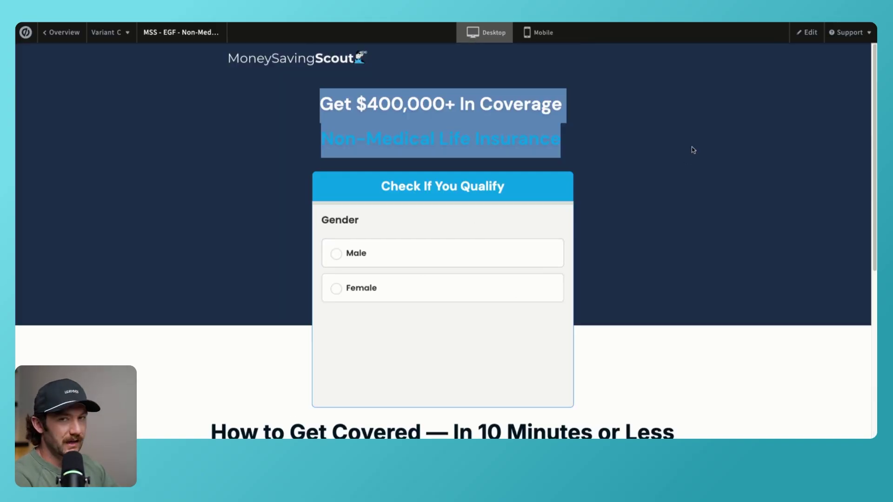